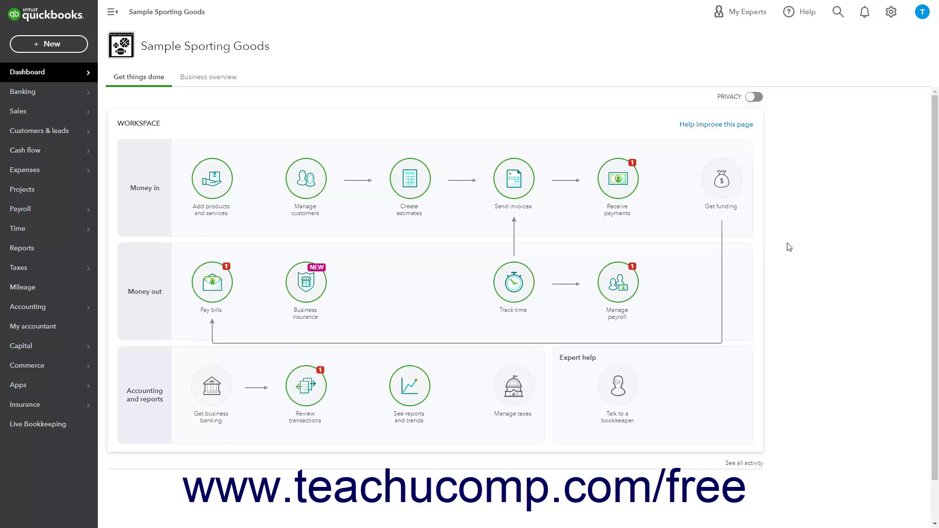
# In the advanced company settings, save the Projects option with organizing all job-related activity in one place turned on, and close the settings.
pyautogui.click(890, 20)
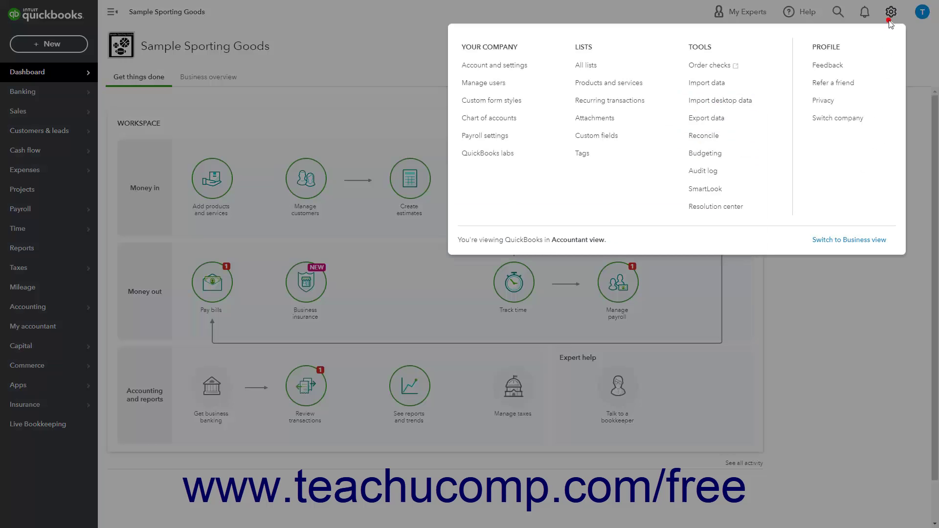
pyautogui.click(510, 73)
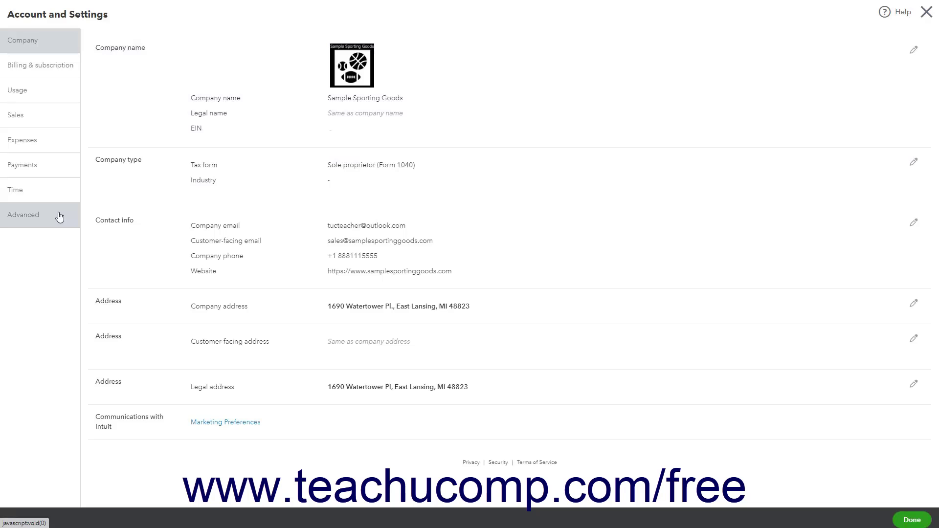
pyautogui.click(60, 217)
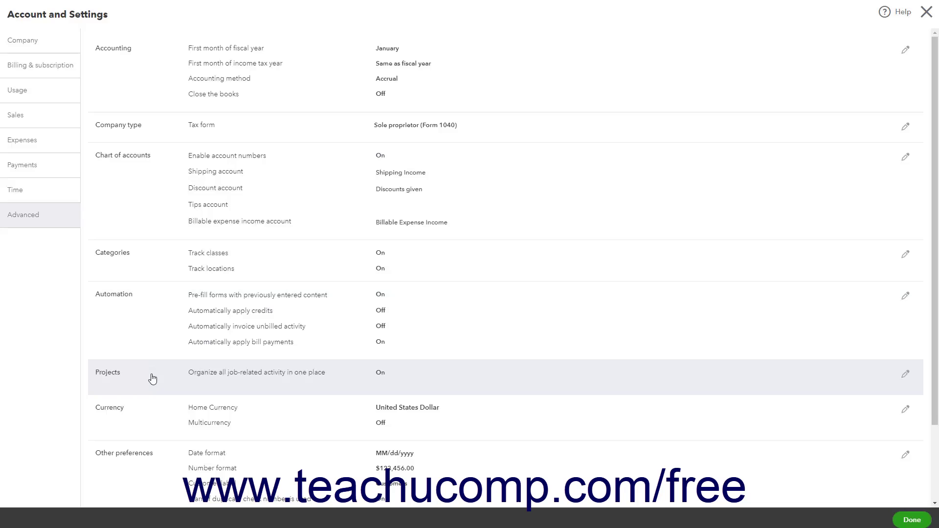
pyautogui.click(152, 379)
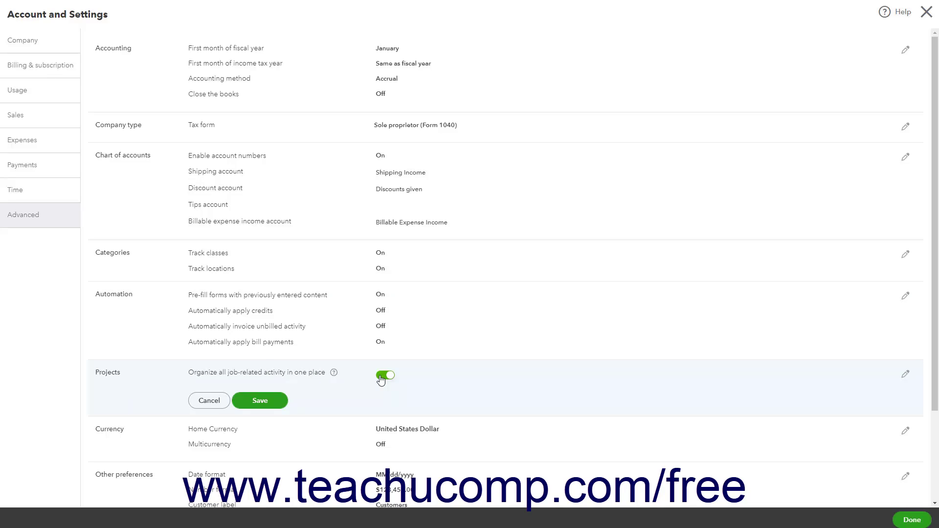
pyautogui.click(278, 405)
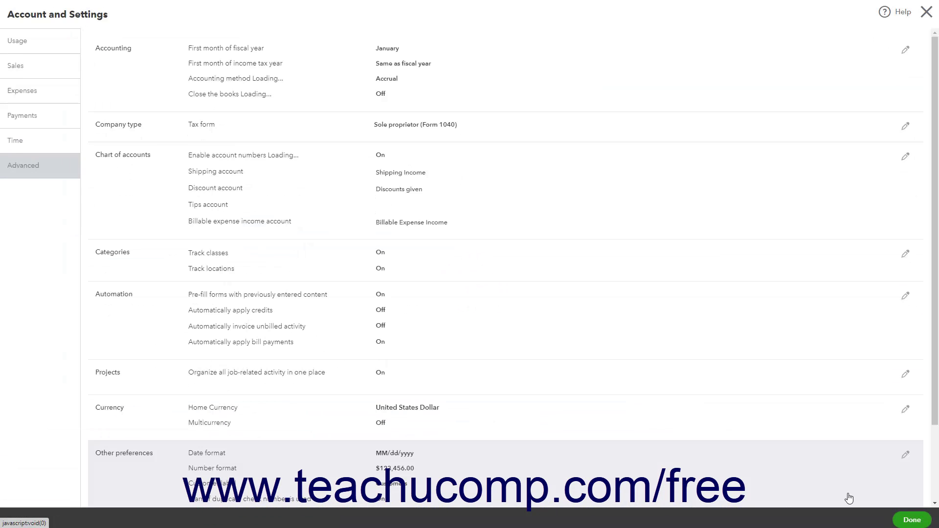
pyautogui.click(912, 520)
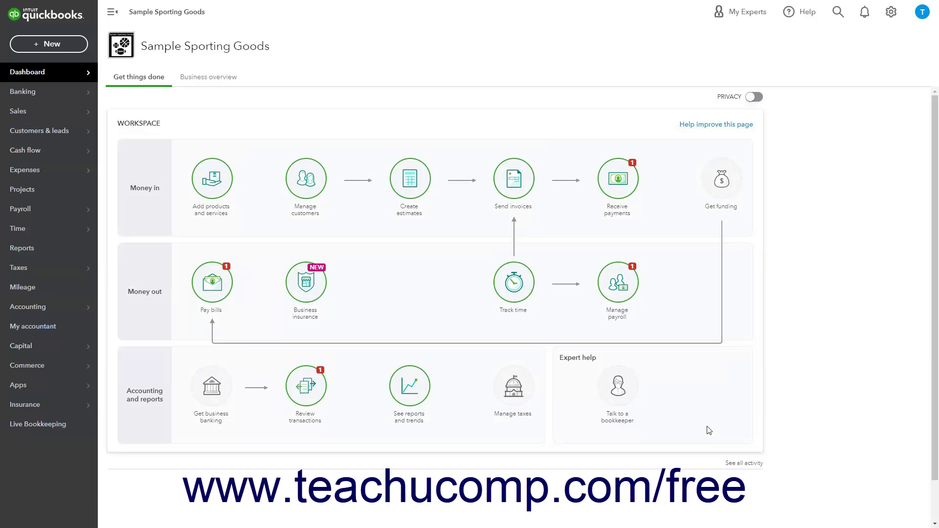
# Start a new project named Football Awards Ceremony for the customer St. Paul's School.
pyautogui.click(72, 198)
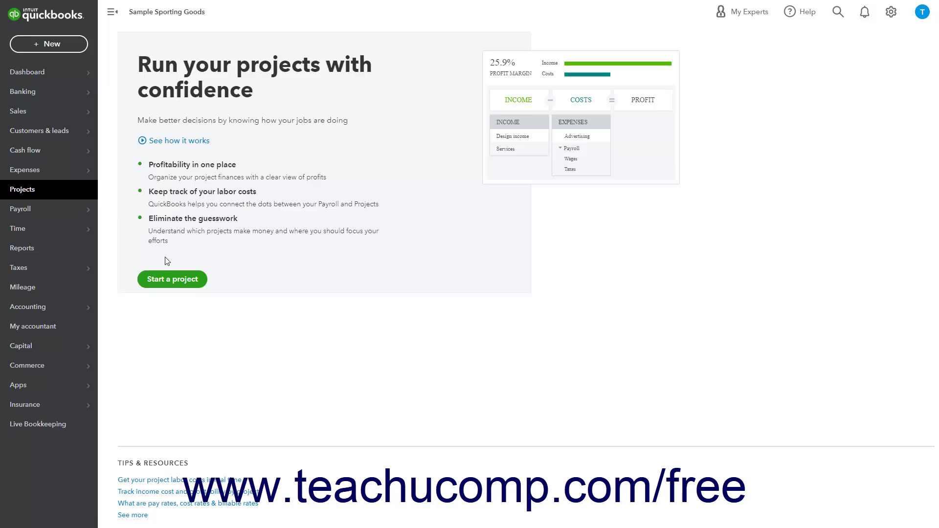
pyautogui.click(179, 282)
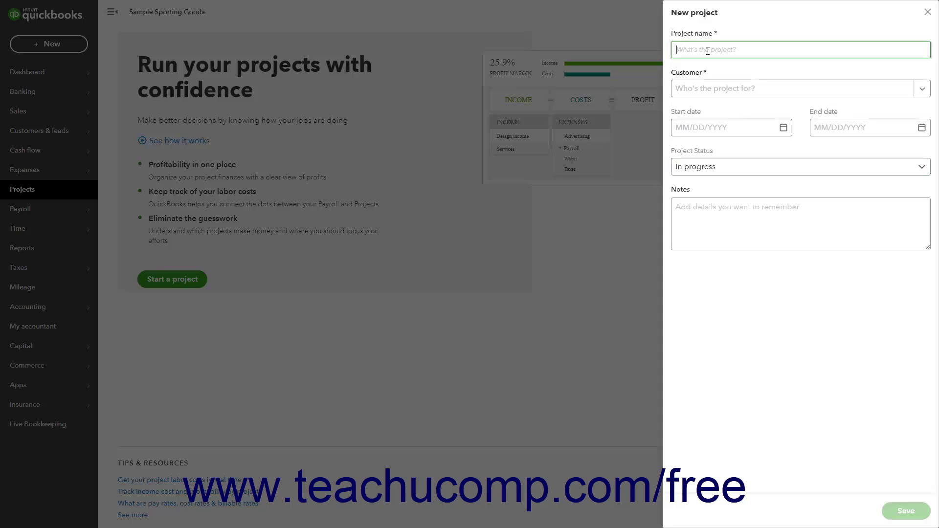
pyautogui.write('Football Awards Ceremony')
pyautogui.click(923, 90)
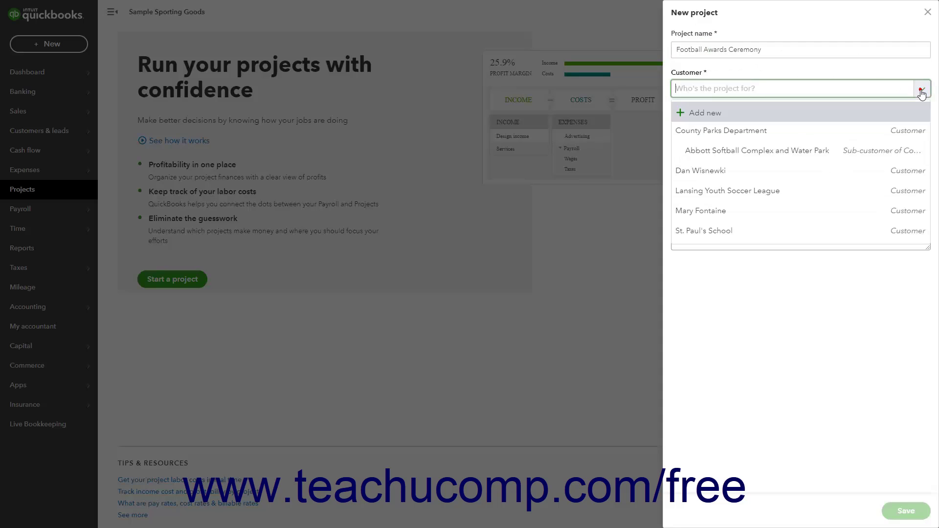
pyautogui.click(763, 229)
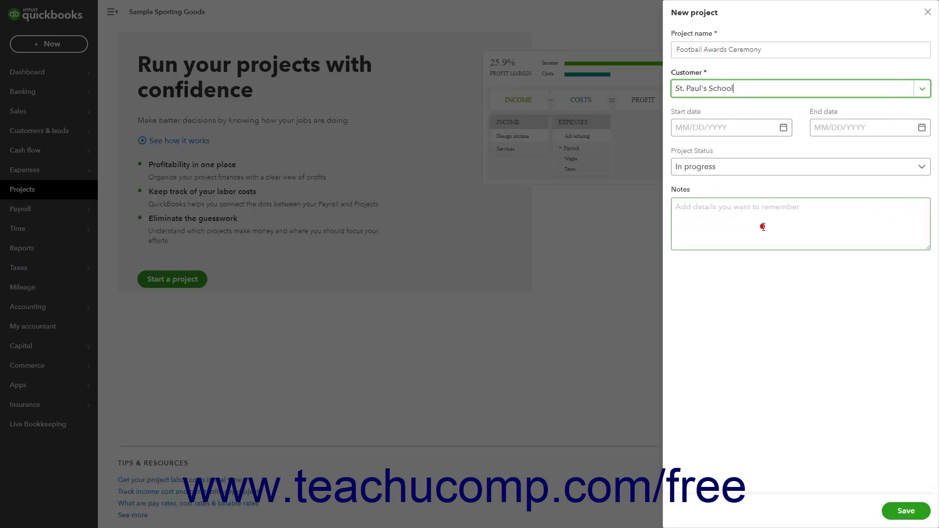
# Set the project's start date to 11/11/2022 and its end date to 11/30/2022.
pyautogui.click(784, 128)
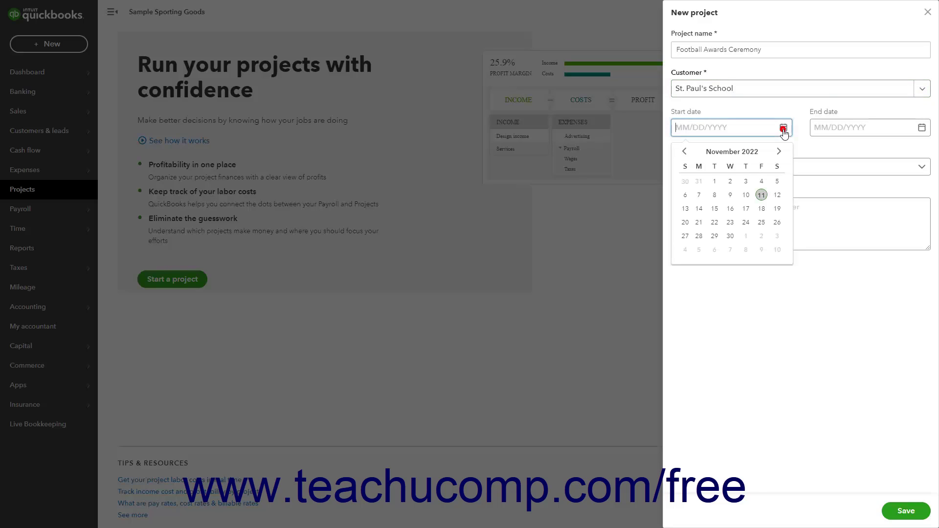
pyautogui.click(763, 196)
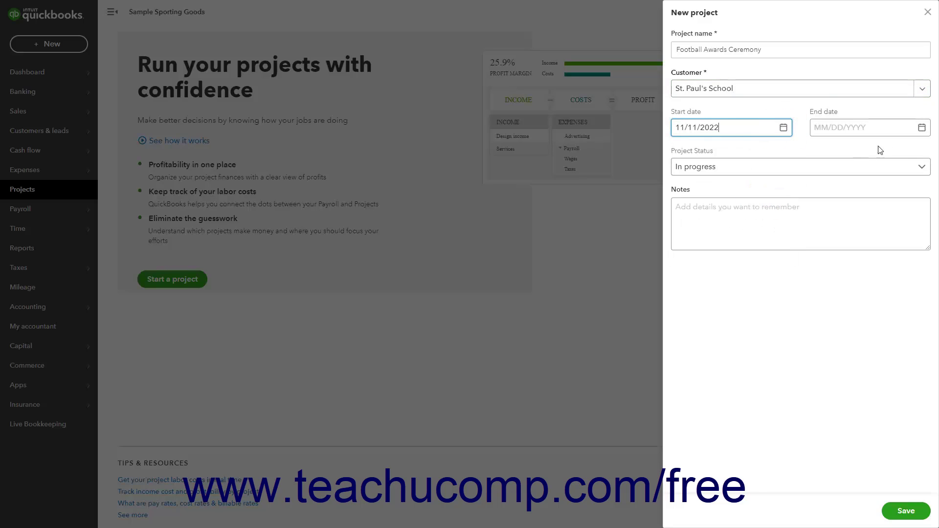
pyautogui.click(923, 128)
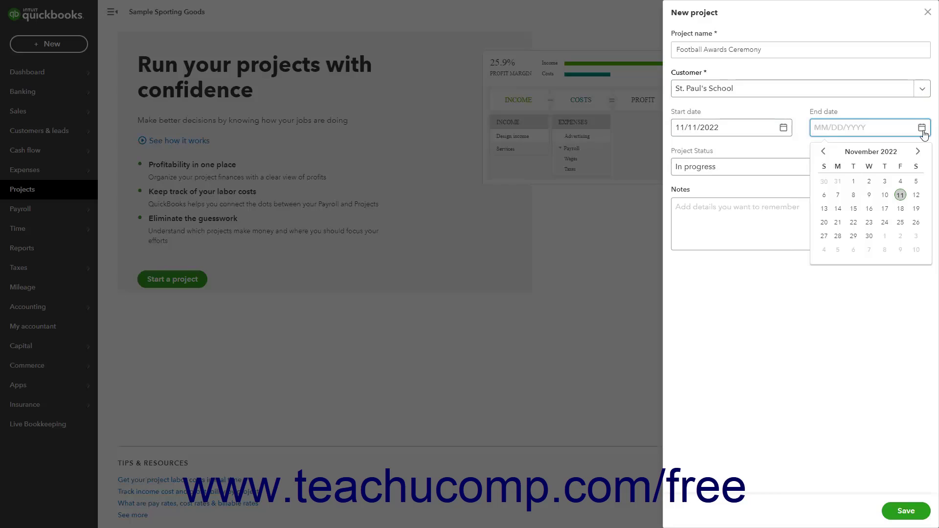
pyautogui.click(869, 237)
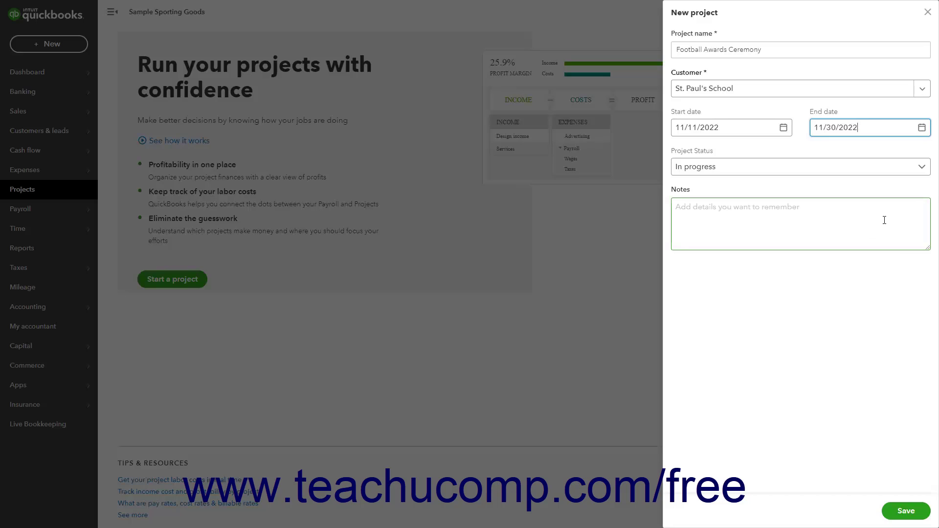
# Set the project status to In progress, save the project without notes, and dismiss the introductory tour.
pyautogui.click(922, 167)
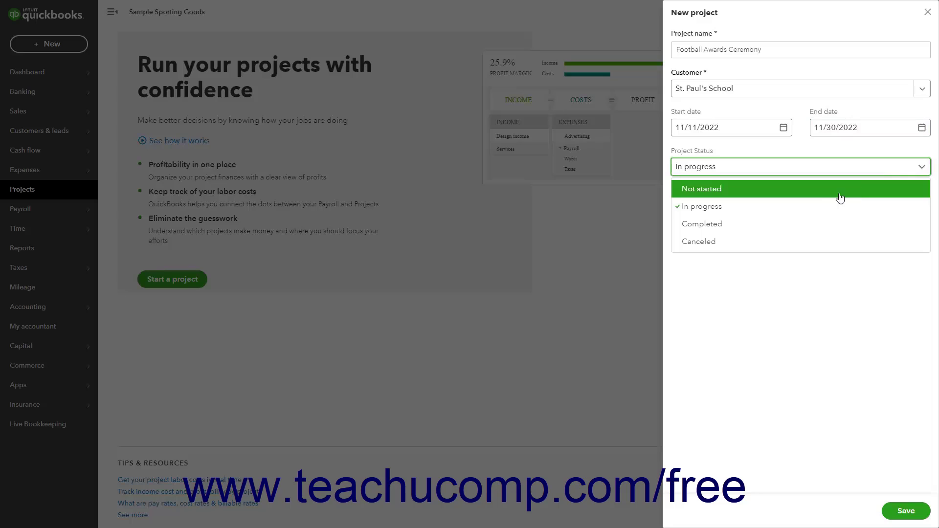
pyautogui.click(817, 211)
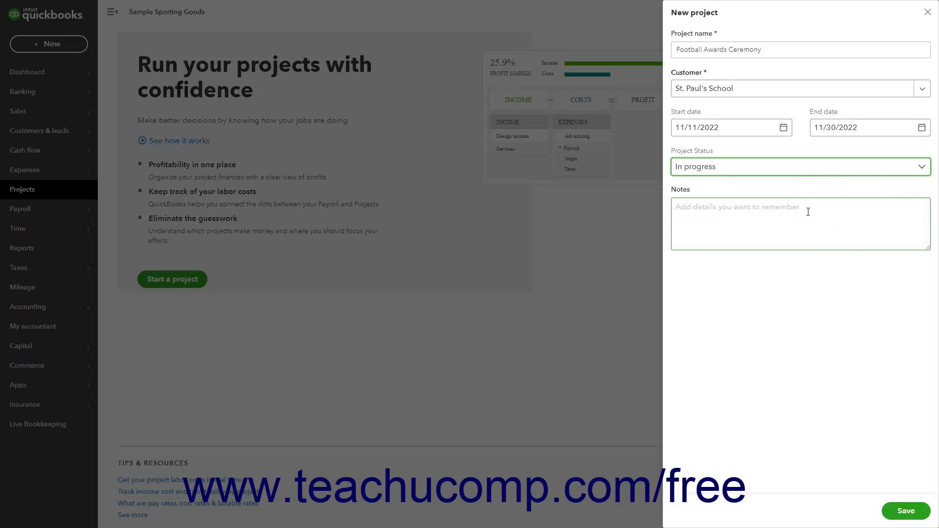
pyautogui.click(801, 214)
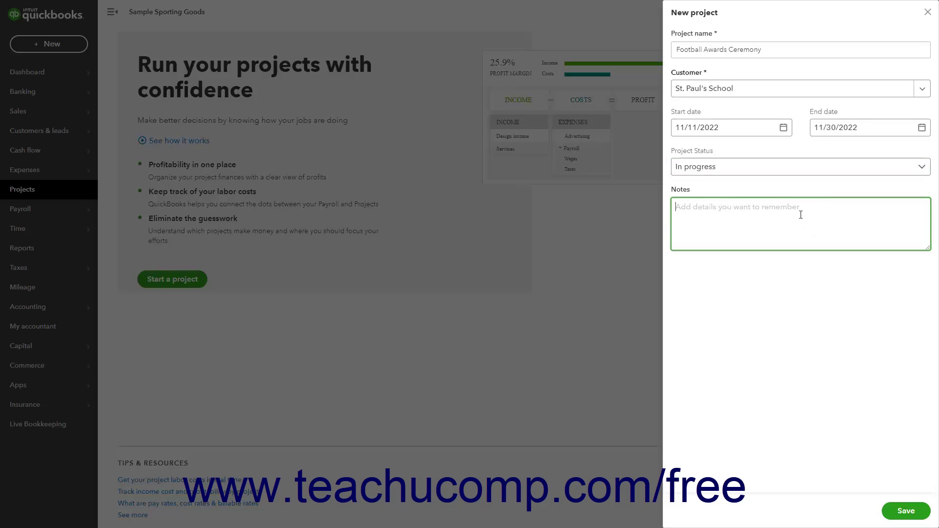
pyautogui.click(892, 511)
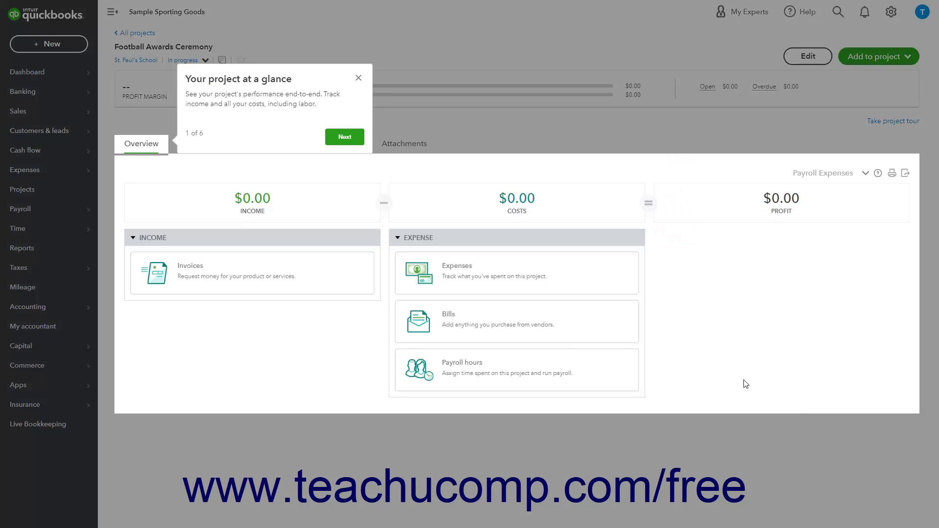
pyautogui.click(358, 79)
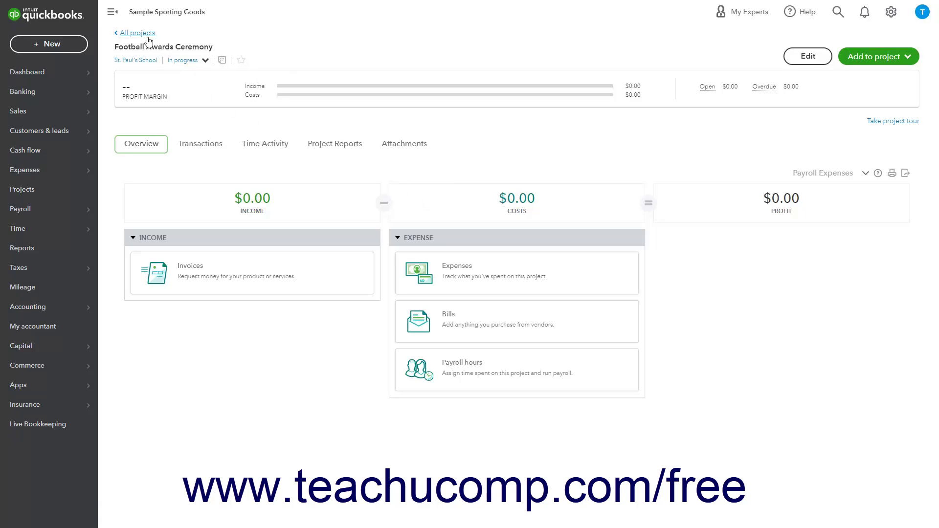
# Reopen the Football Awards Ceremony project from the project list and view the transaction types that can be added to it.
pyautogui.click(57, 189)
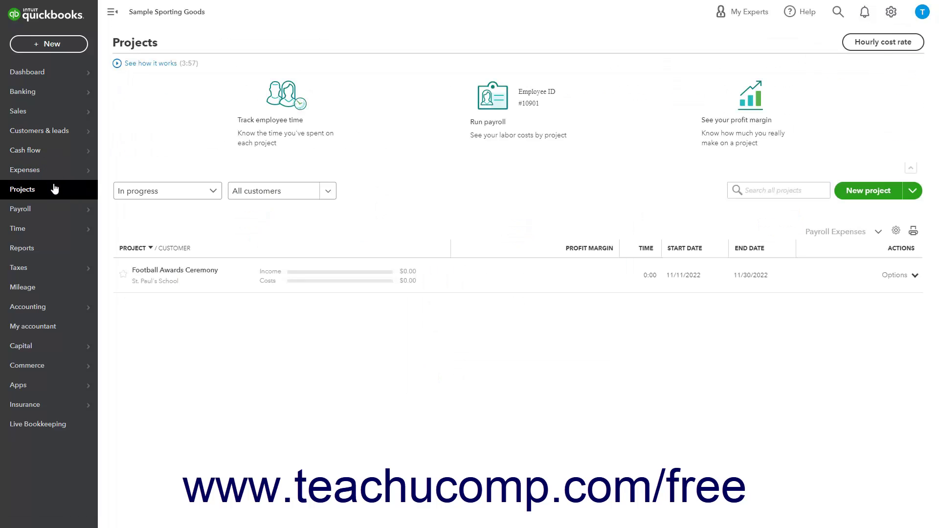
pyautogui.click(207, 285)
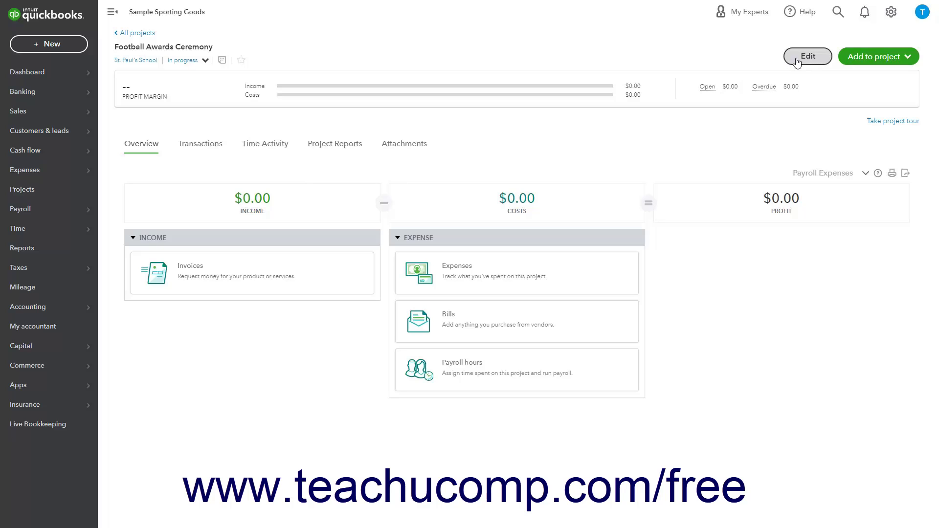
pyautogui.click(865, 58)
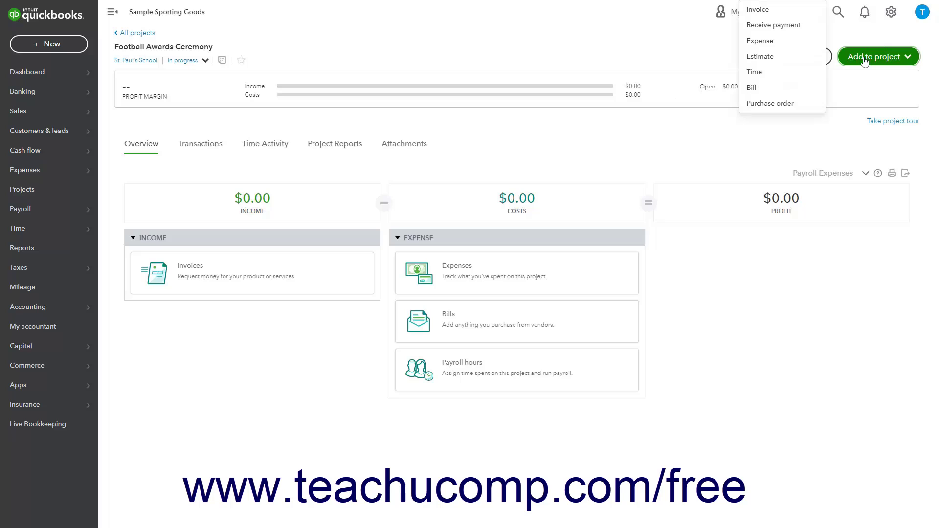
pyautogui.click(864, 59)
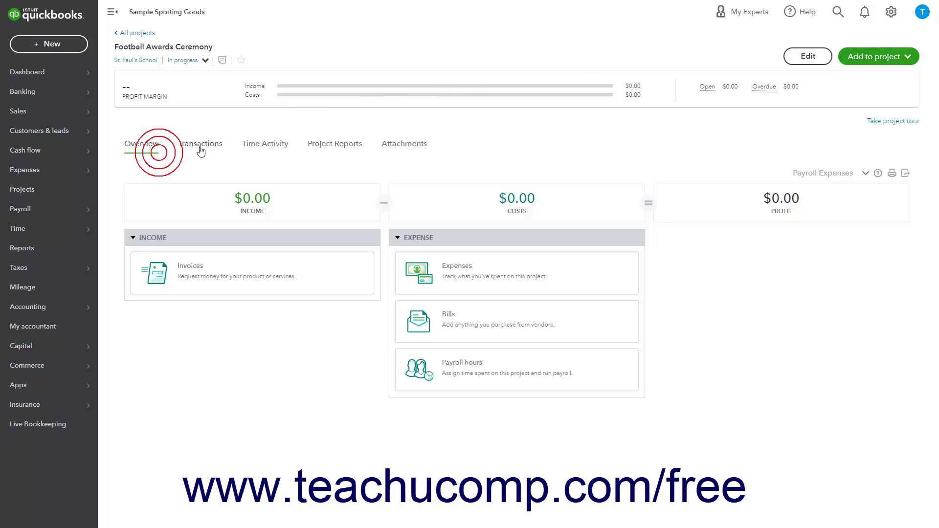
# Review the project's transactions, time activity, reports and attachments.
pyautogui.click(217, 146)
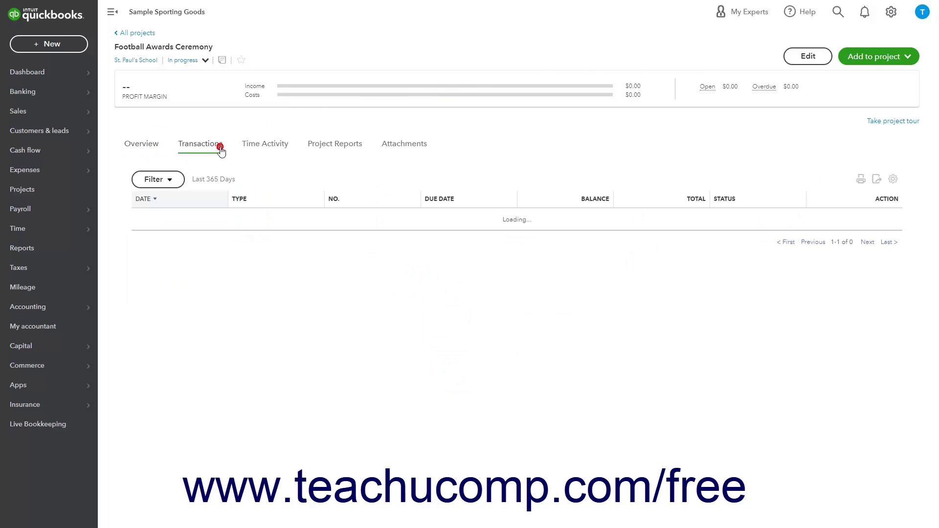
pyautogui.click(277, 146)
pyautogui.click(345, 154)
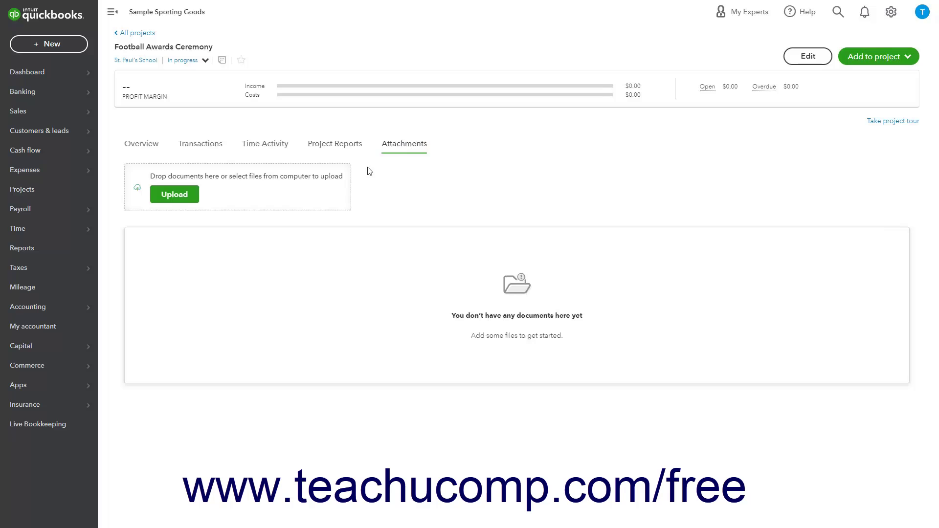
# Return to the list of all projects and examine the choices for filtering it by status and by customer.
pyautogui.click(76, 193)
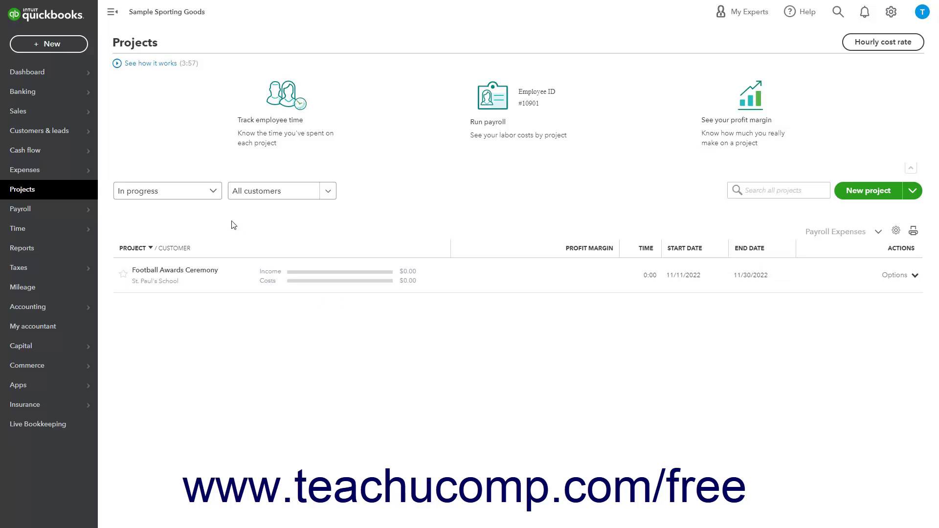
pyautogui.click(212, 195)
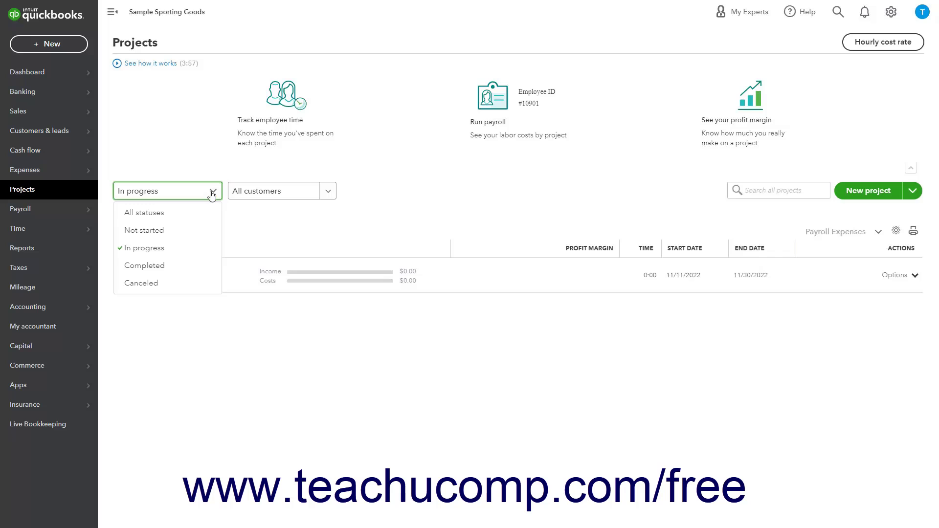
pyautogui.click(328, 192)
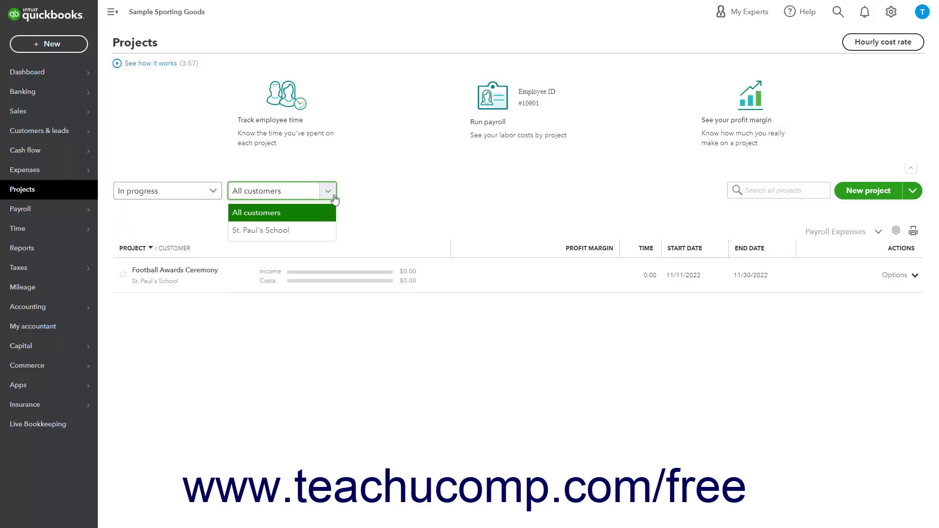
pyautogui.click(334, 197)
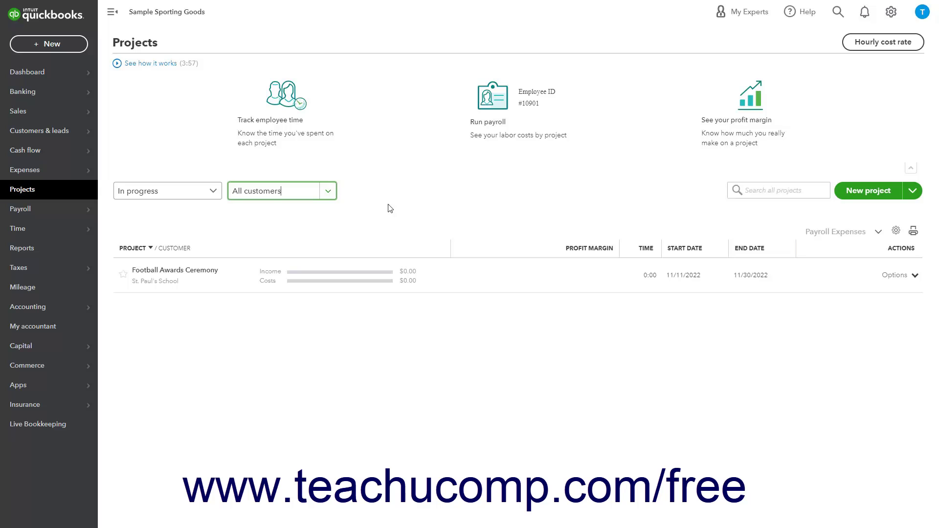
# Collapse the introductory section above the project list and expand it again.
pyautogui.click(771, 190)
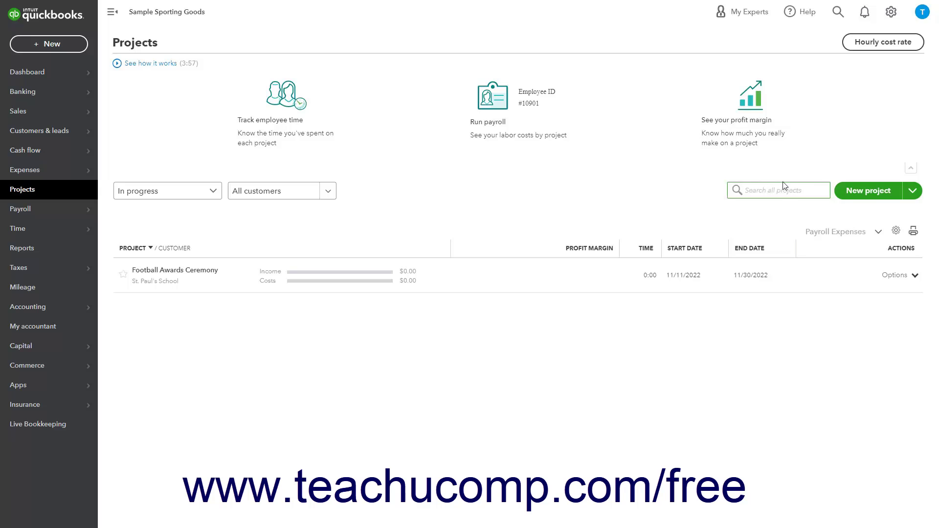
pyautogui.click(911, 169)
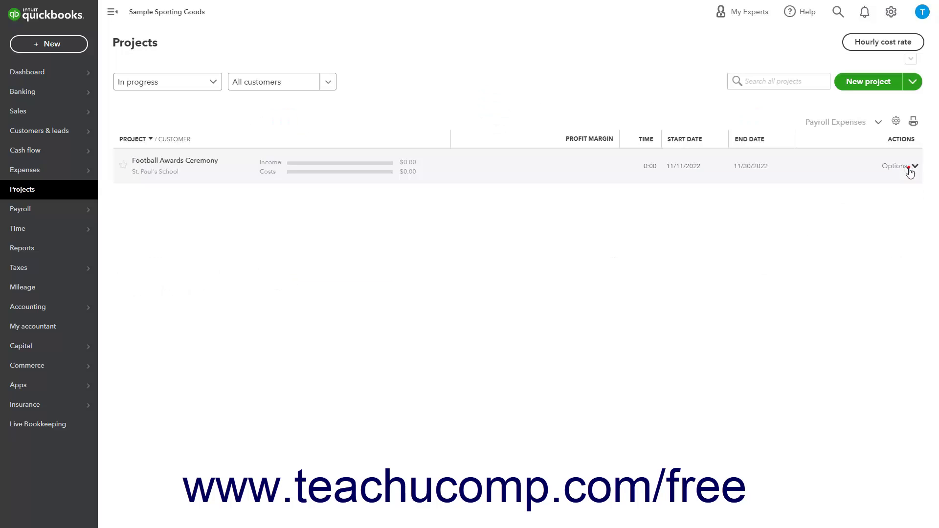
pyautogui.click(911, 59)
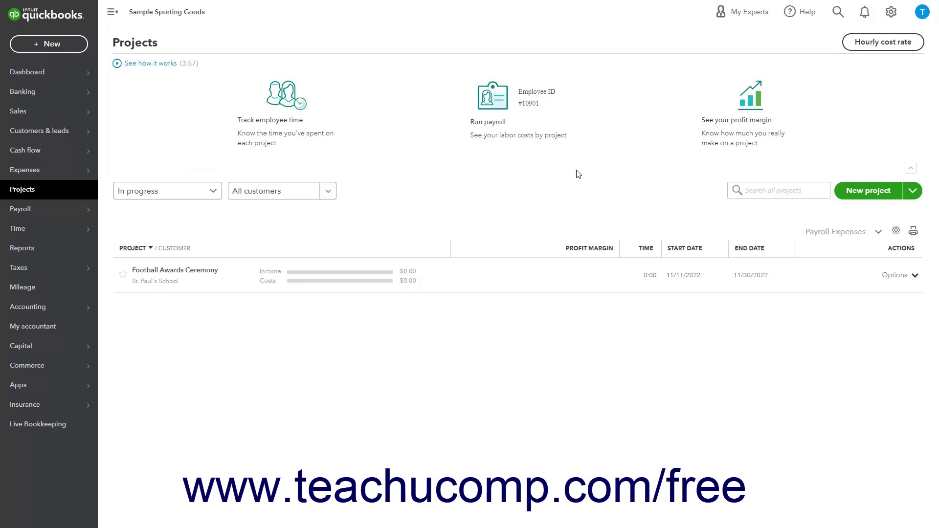
# Reverse the project name sort order and back, and mark the Football Awards Ceremony project as a favorite.
pyautogui.click(144, 252)
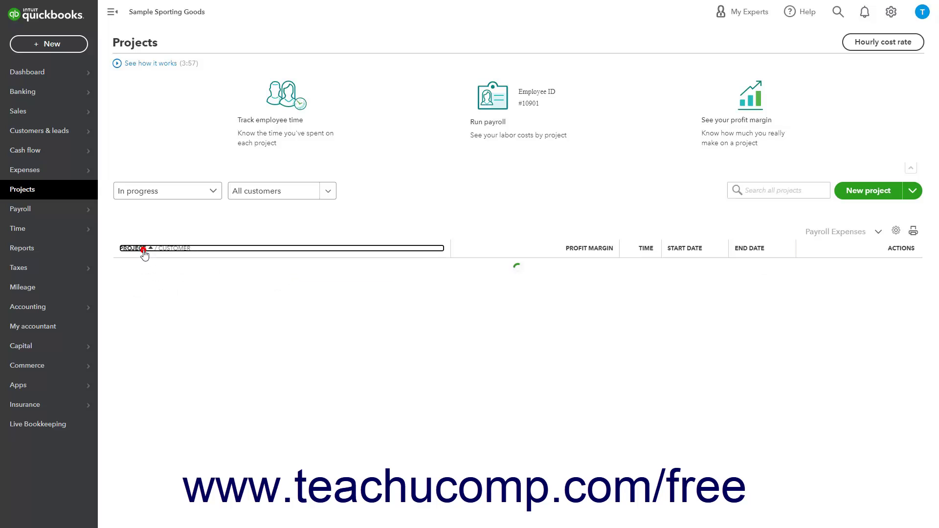
pyautogui.click(145, 253)
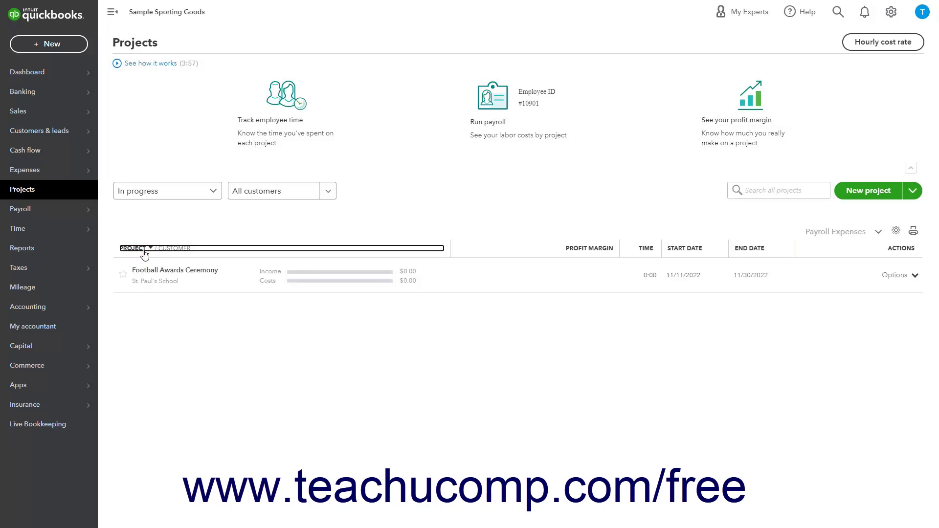
pyautogui.click(123, 275)
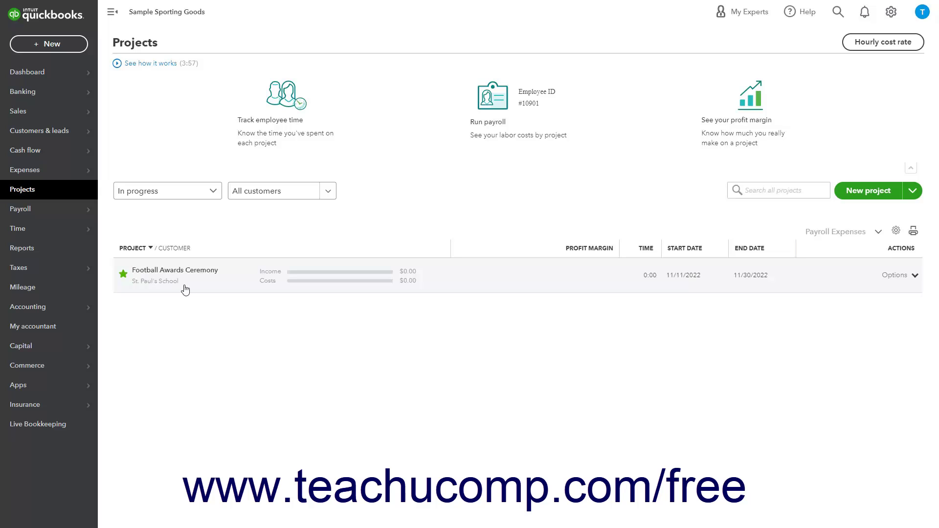
# Remove the favorite mark from the Football Awards Ceremony project and examine the actions available for that project.
pyautogui.click(125, 276)
pyautogui.click(910, 282)
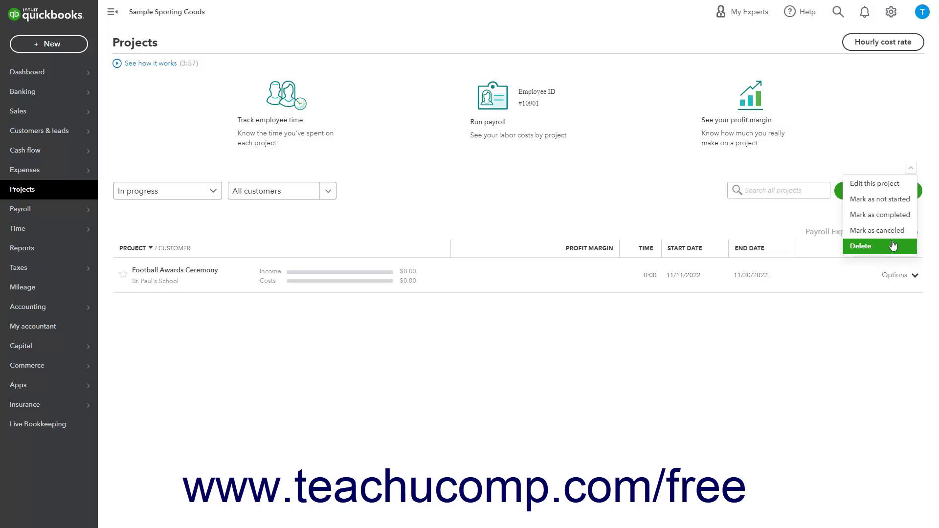
pyautogui.click(915, 277)
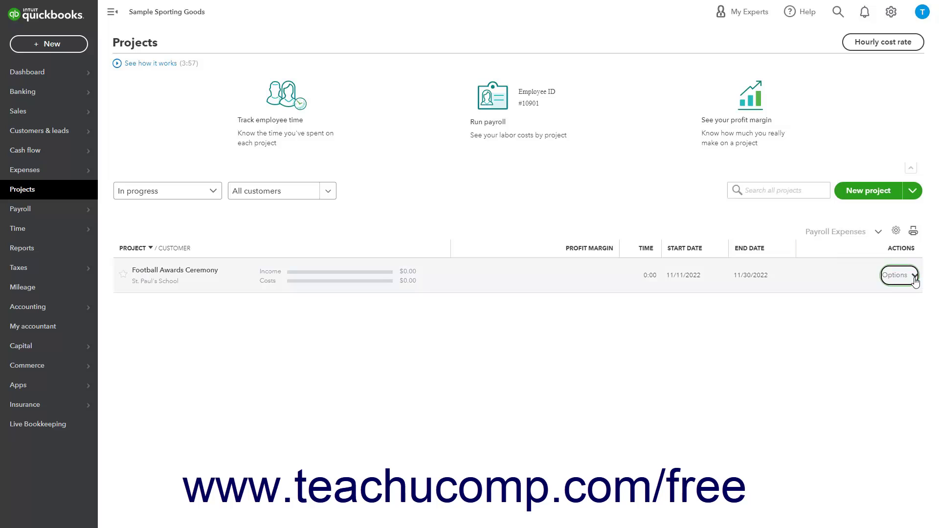
# Review the project list's column settings, and preview the list's printout without printing it.
pyautogui.click(897, 232)
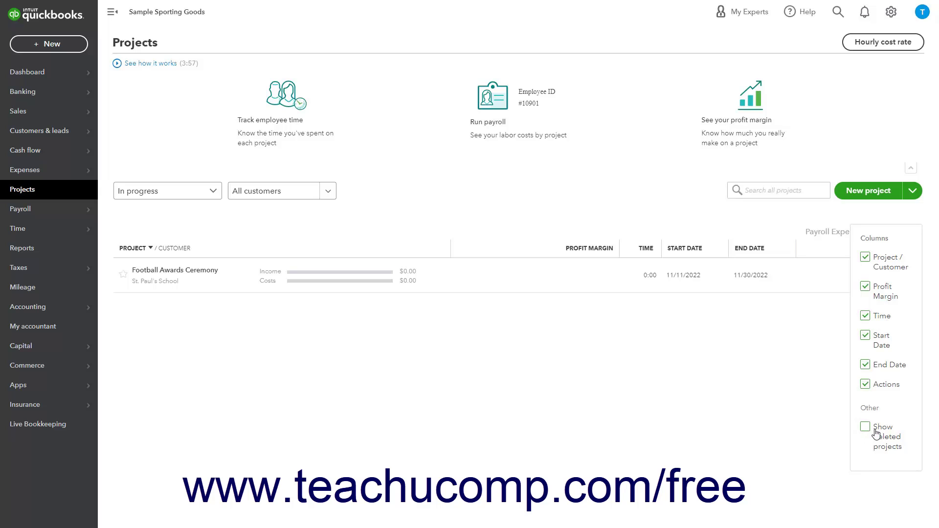
pyautogui.click(818, 450)
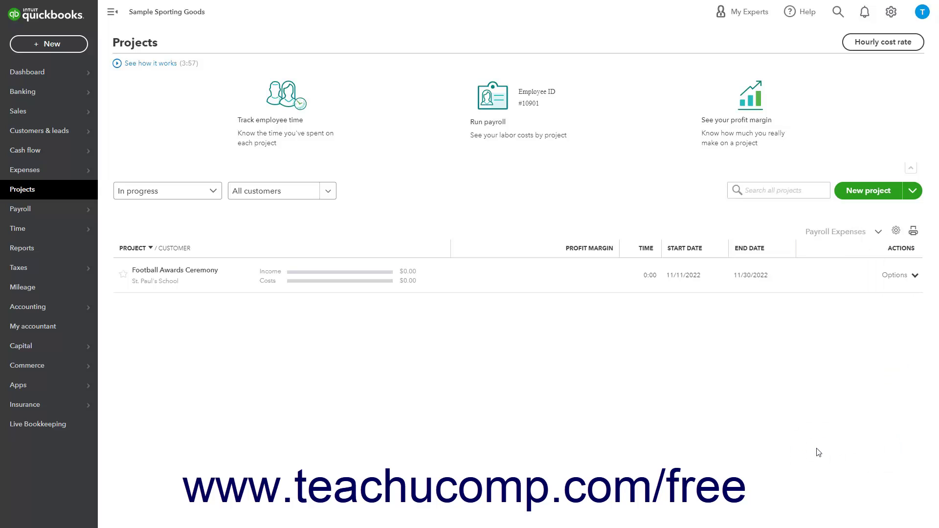
pyautogui.click(914, 232)
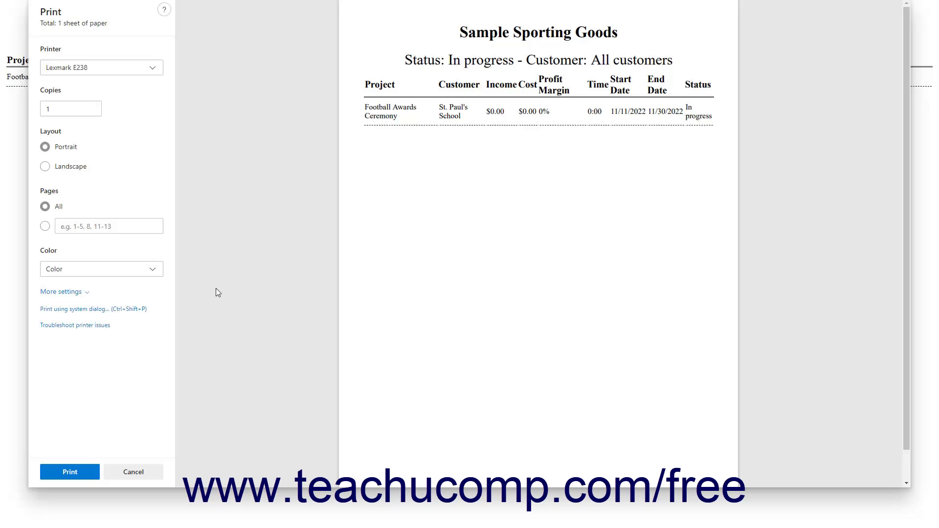
pyautogui.click(131, 473)
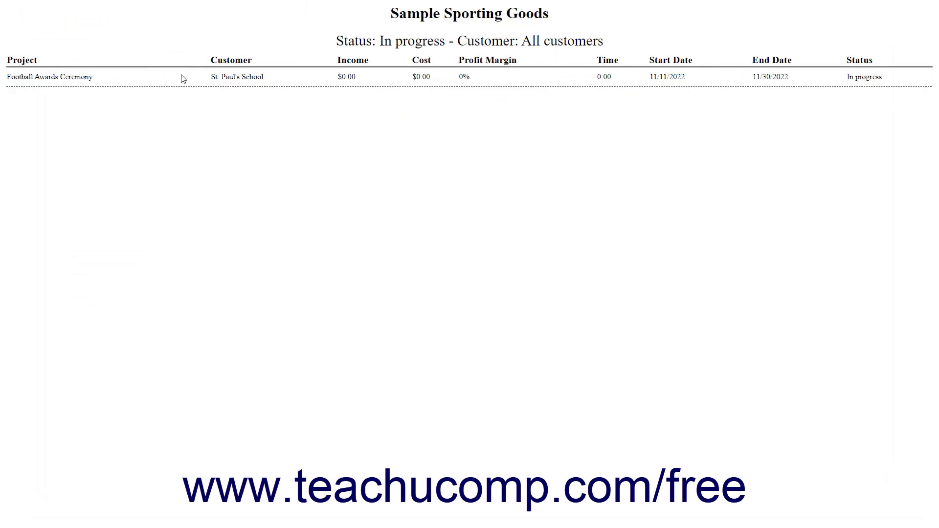
pyautogui.click(248, 7)
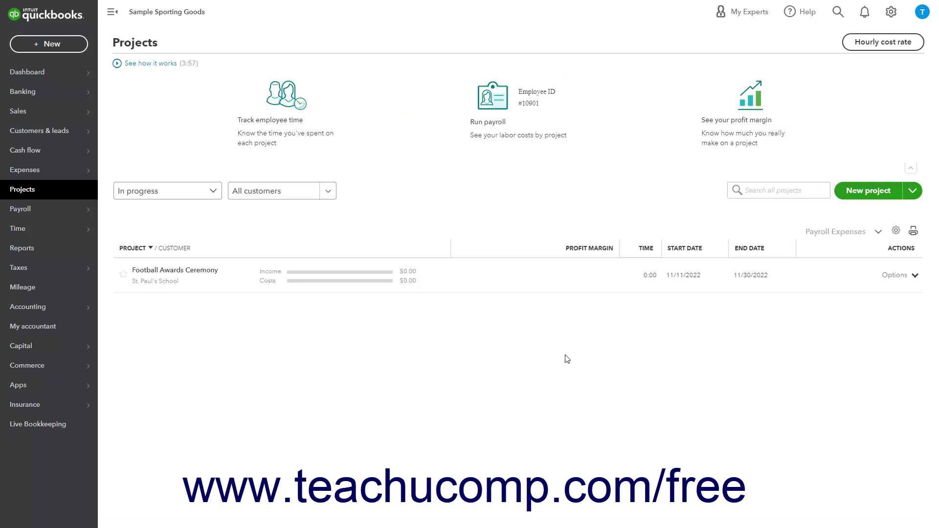
# Add the employee's hourly cost rate of $21.53 using the cost rate calculator, and save it again after reopening it for editing.
pyautogui.click(852, 44)
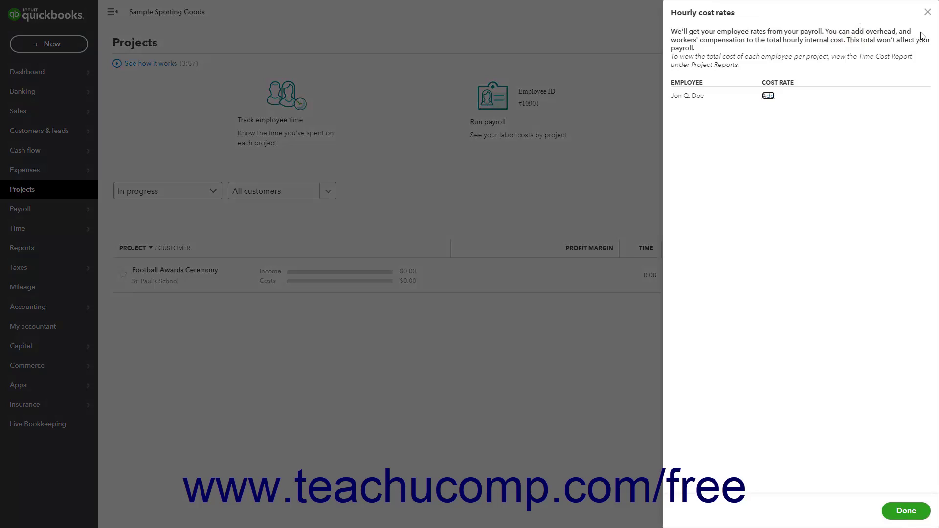
pyautogui.click(767, 96)
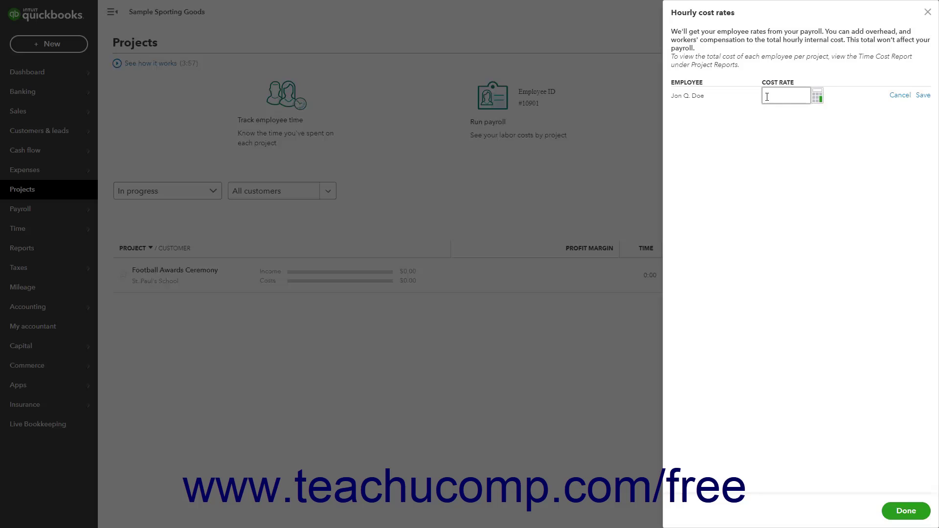
pyautogui.click(767, 97)
pyautogui.click(818, 99)
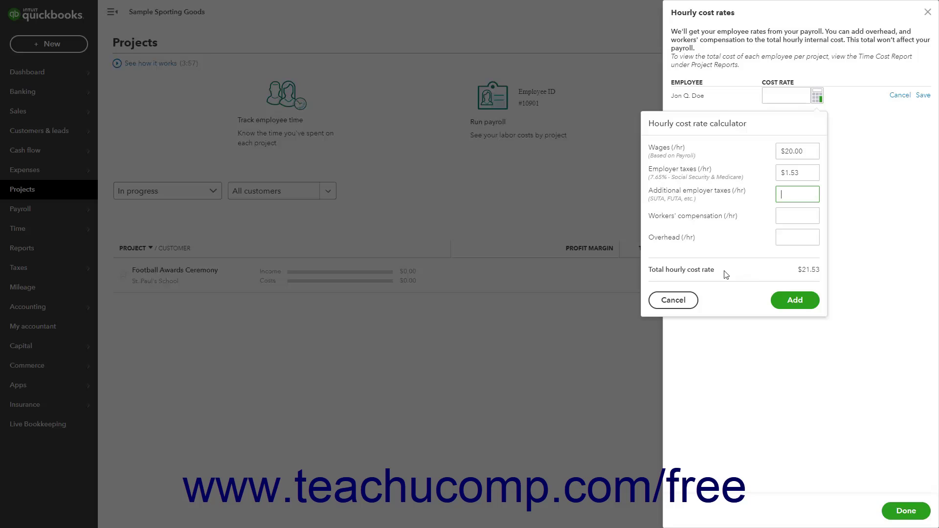
pyautogui.click(787, 308)
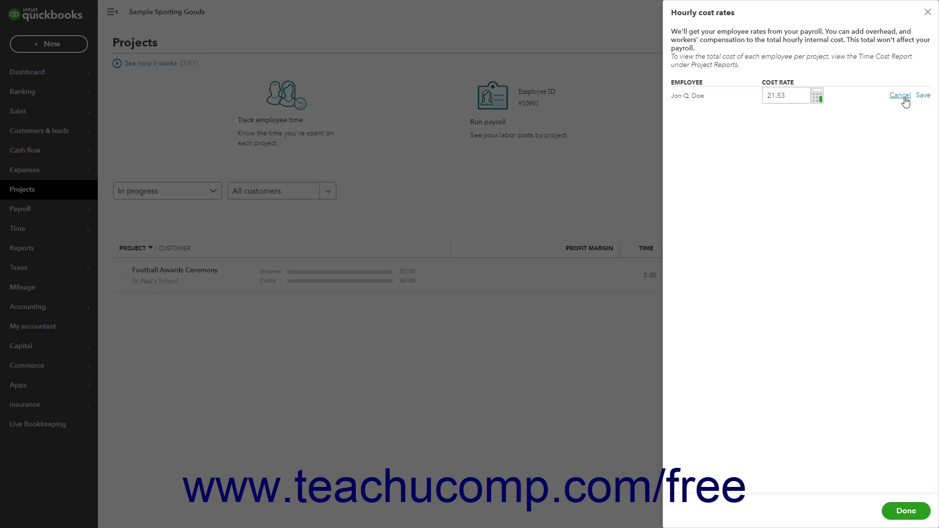
pyautogui.click(924, 97)
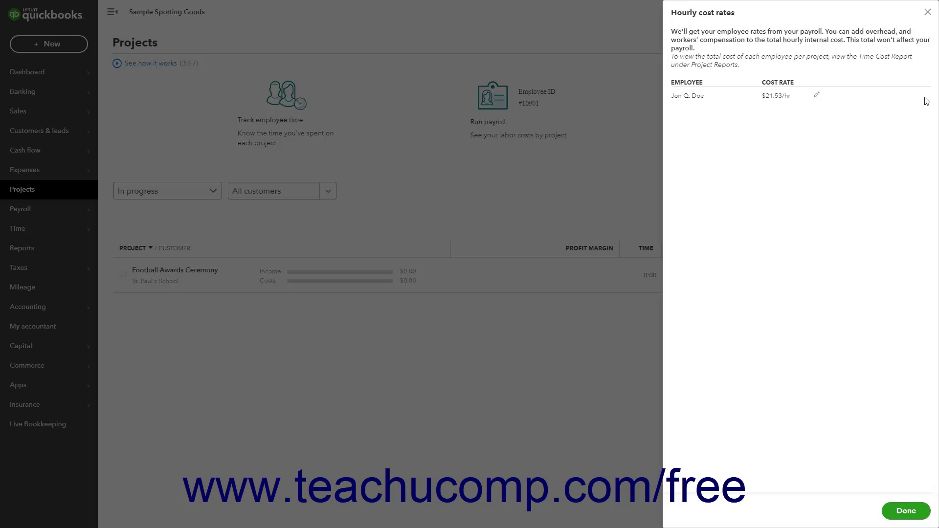
pyautogui.click(817, 98)
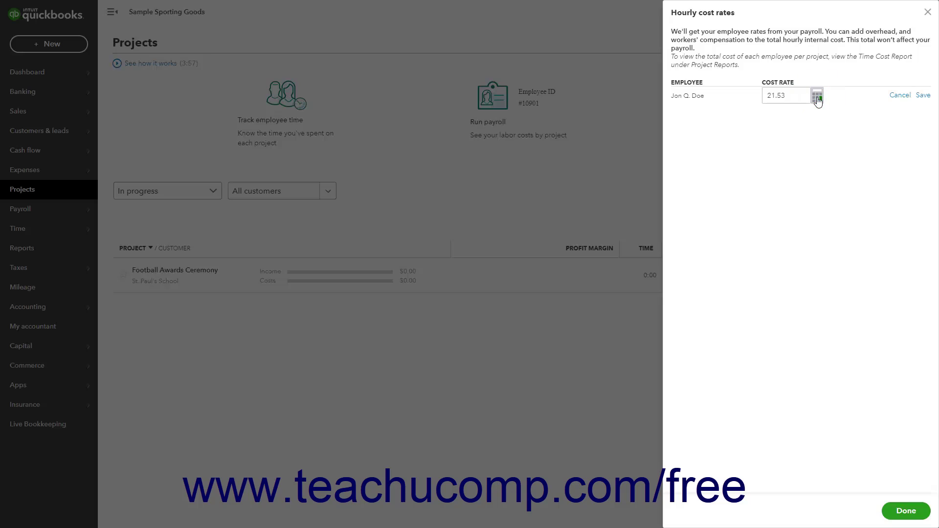
pyautogui.click(923, 95)
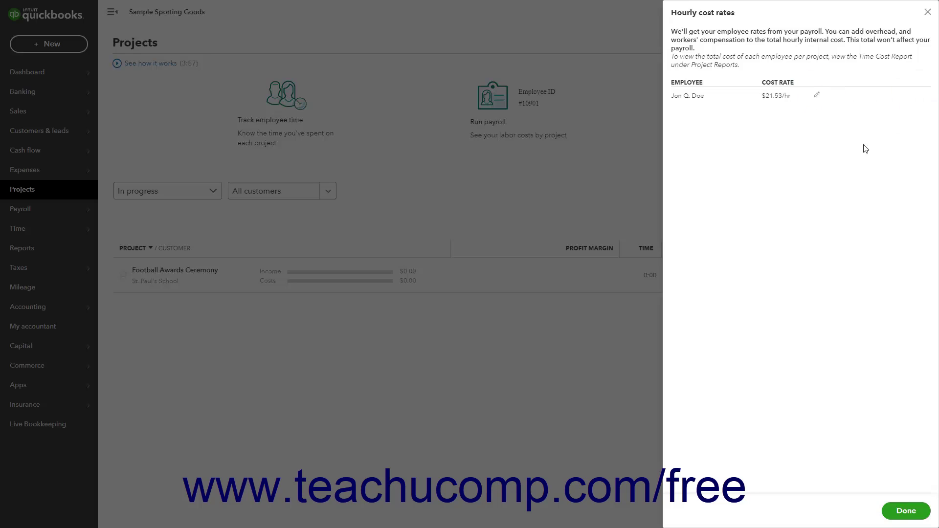
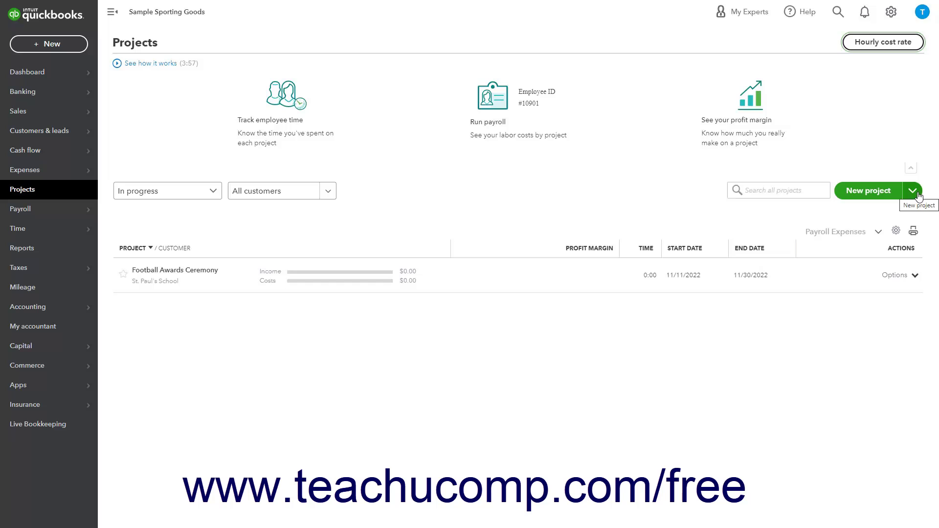
# Convert the sub-customer Abbott Softball Complex and Water Park to a project with the status In progress.
pyautogui.click(913, 191)
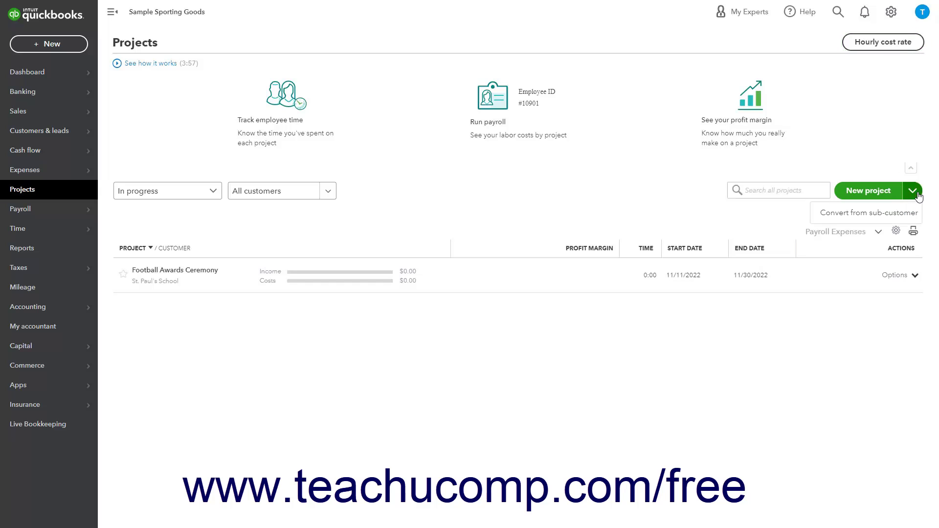
pyautogui.click(889, 217)
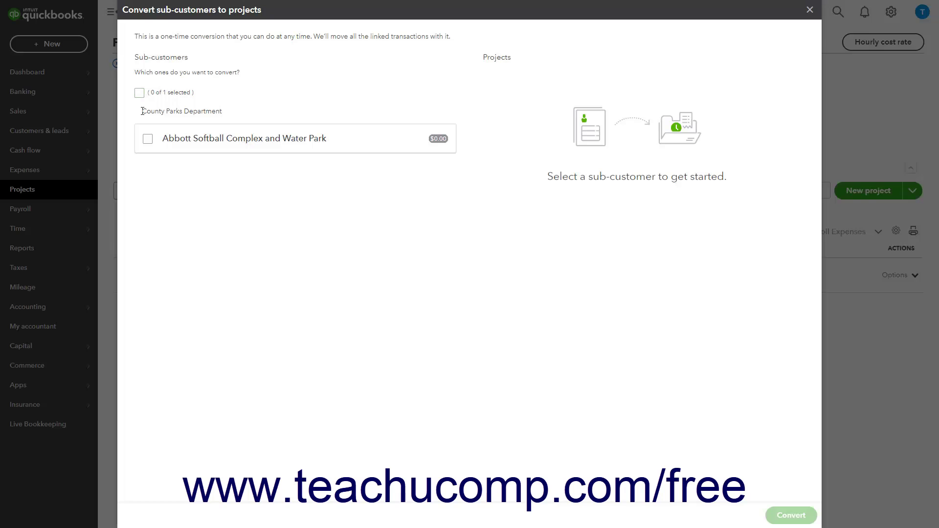
pyautogui.click(147, 140)
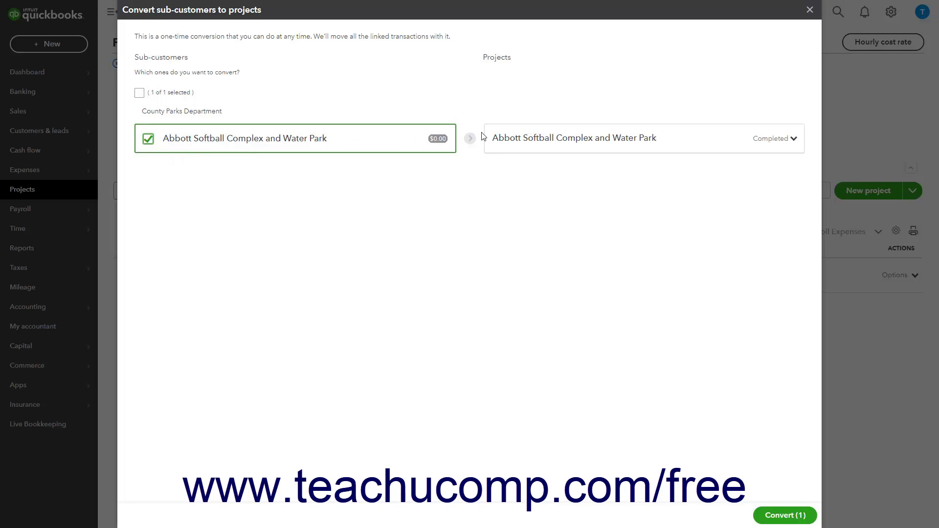
pyautogui.click(793, 139)
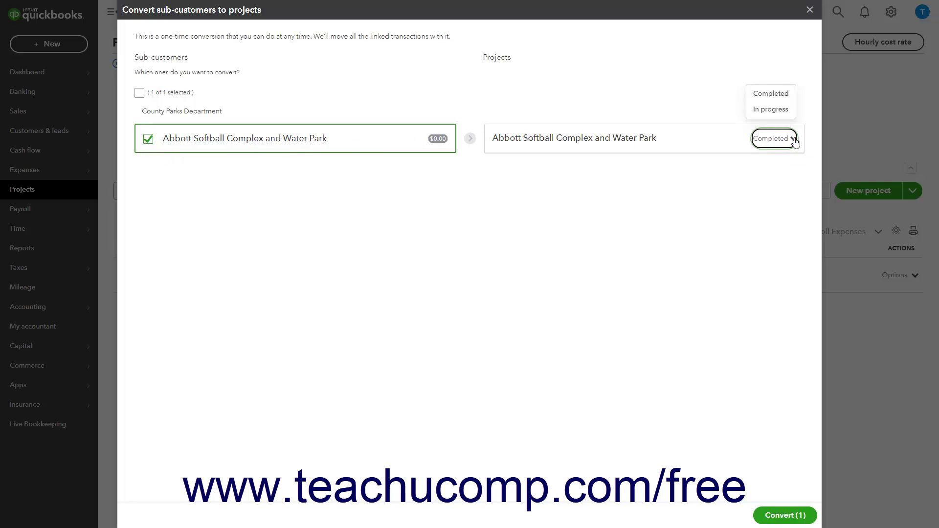
pyautogui.click(782, 109)
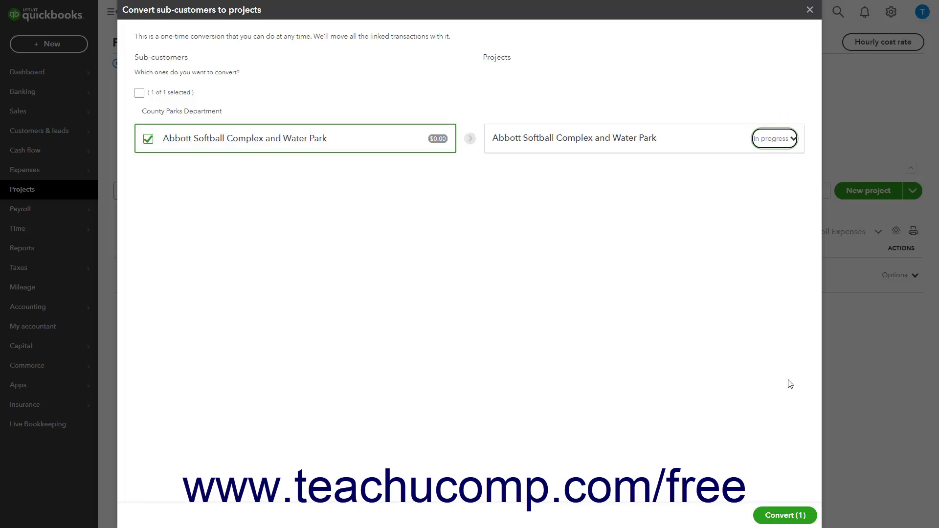
pyautogui.click(780, 518)
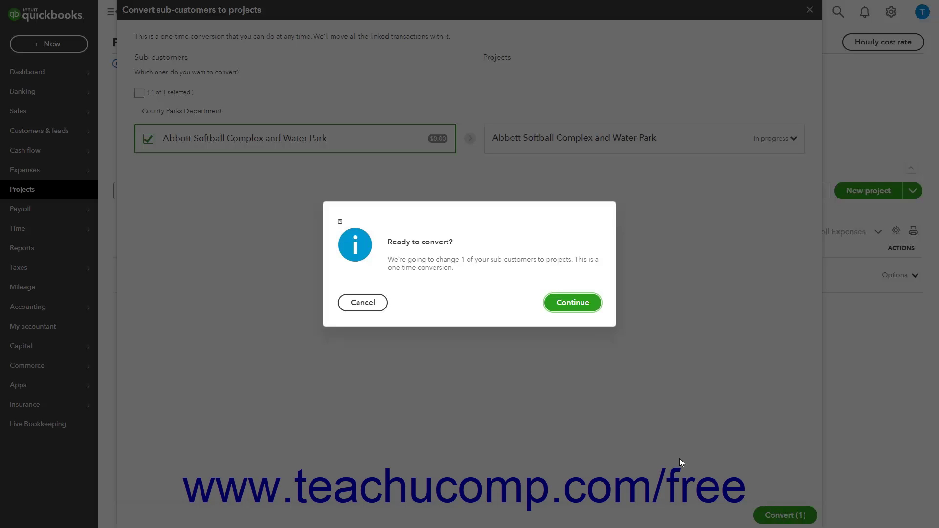
pyautogui.click(579, 303)
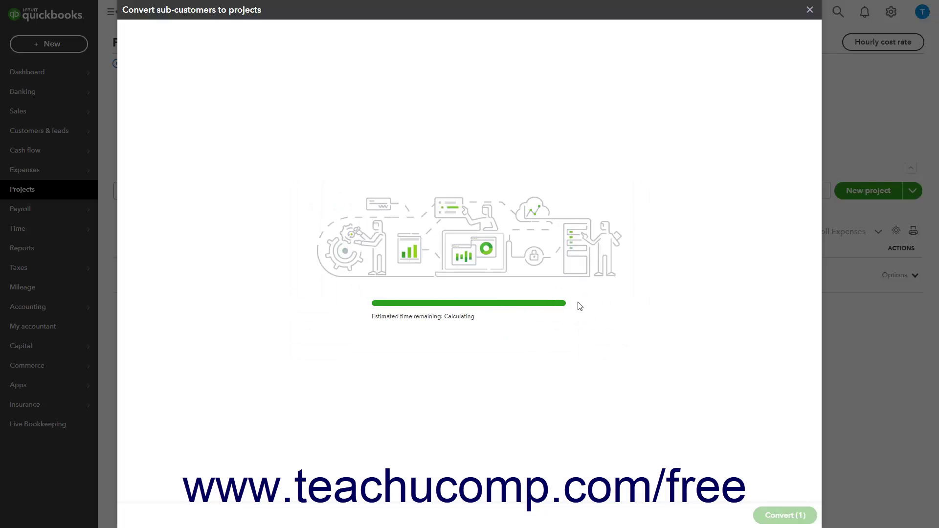